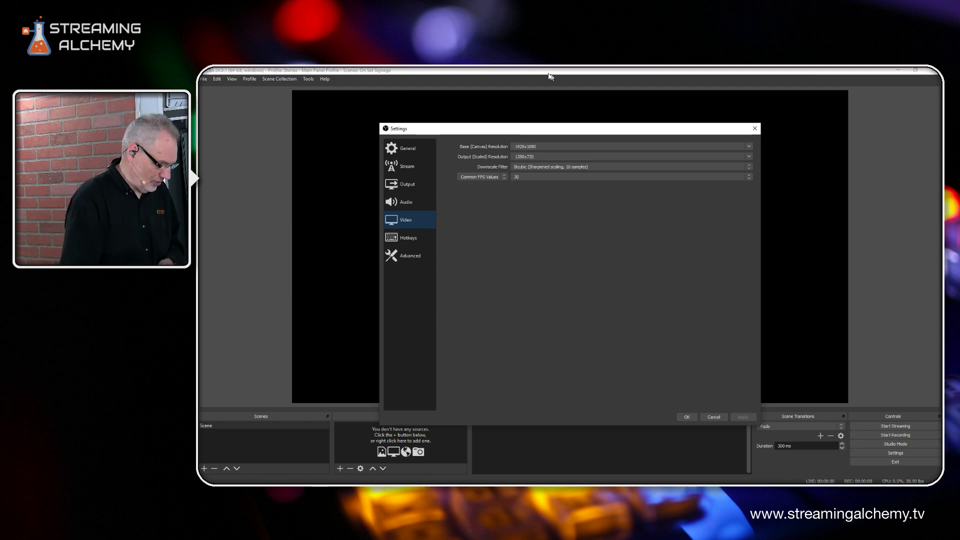
Change the Base (Canvas) Resolution to 1080x3840 and apply it
{"action": "left_click_drag", "start_coordinate": [536, 147], "coordinate": [513, 147]}
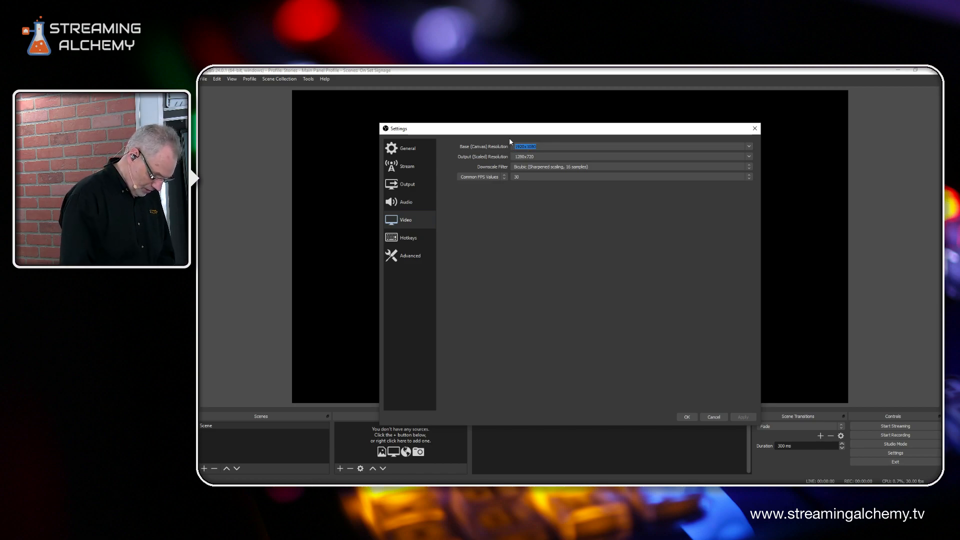
{"action": "type", "text": "1080"}
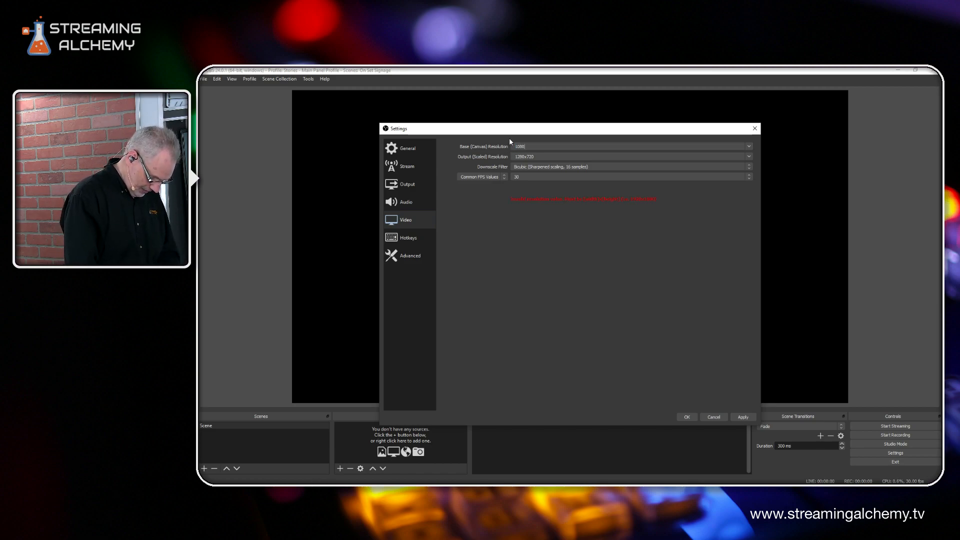
{"action": "type", "text": "x3840"}
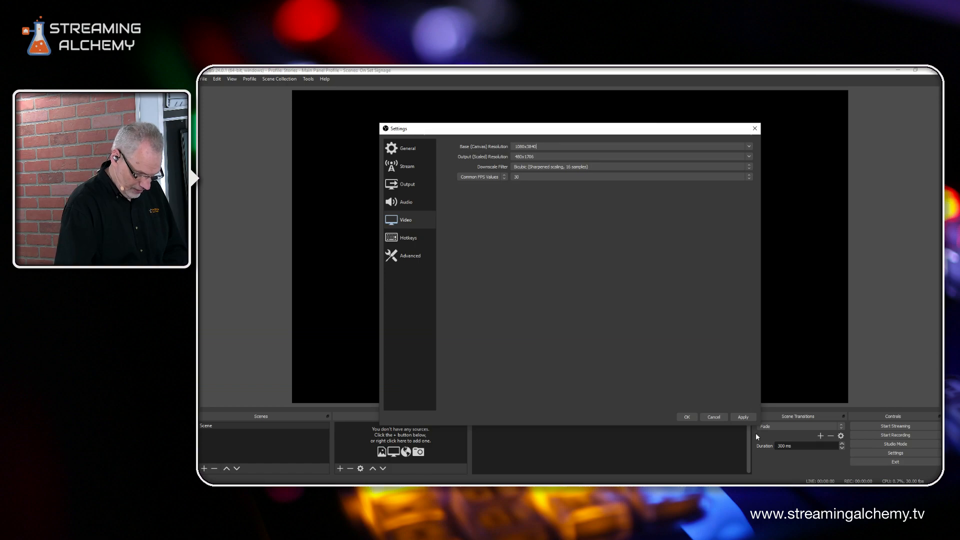
{"action": "left_click", "coordinate": [747, 419]}
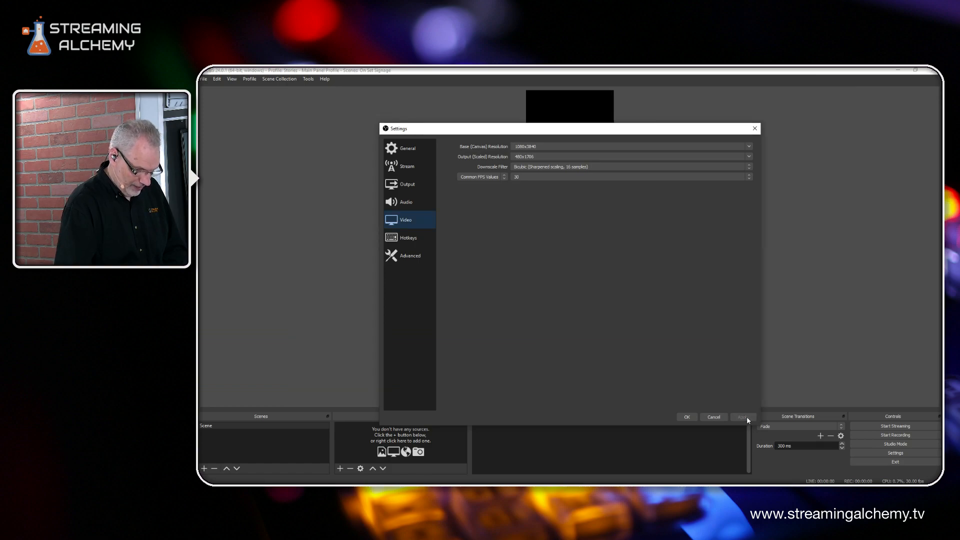
{"action": "left_click", "coordinate": [756, 127]}
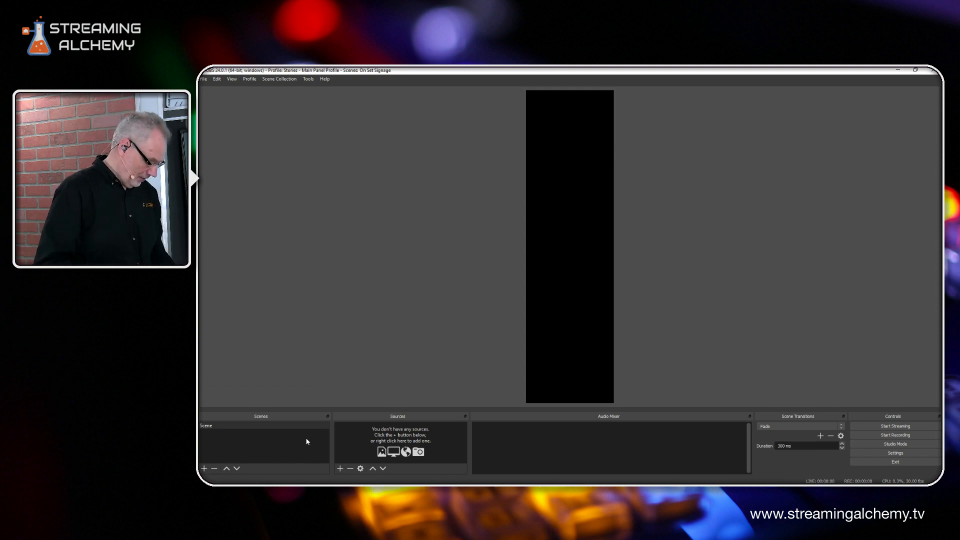
Add a second scene named 'Verticle Monitor'
{"action": "left_click", "coordinate": [206, 469]}
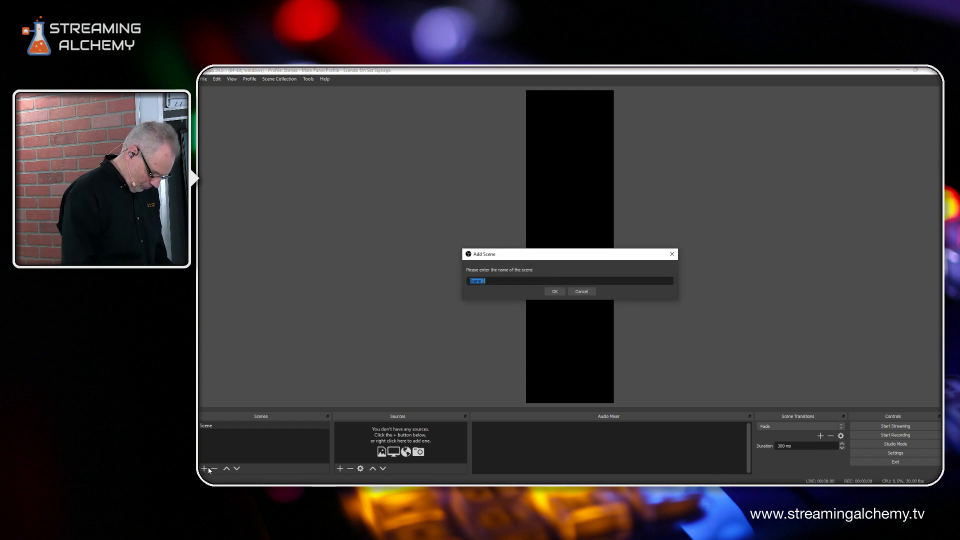
{"action": "type", "text": "Verticle Monitor"}
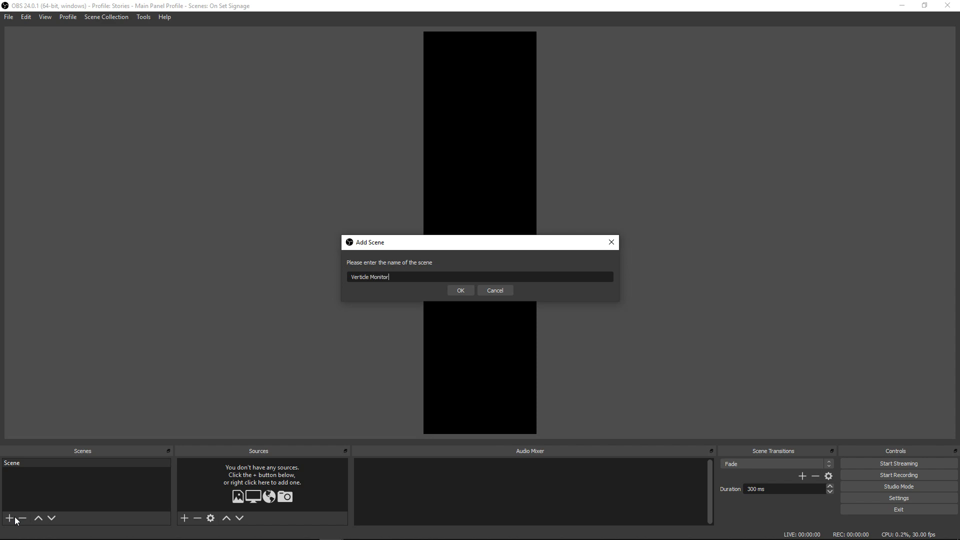
{"action": "key", "text": "Return"}
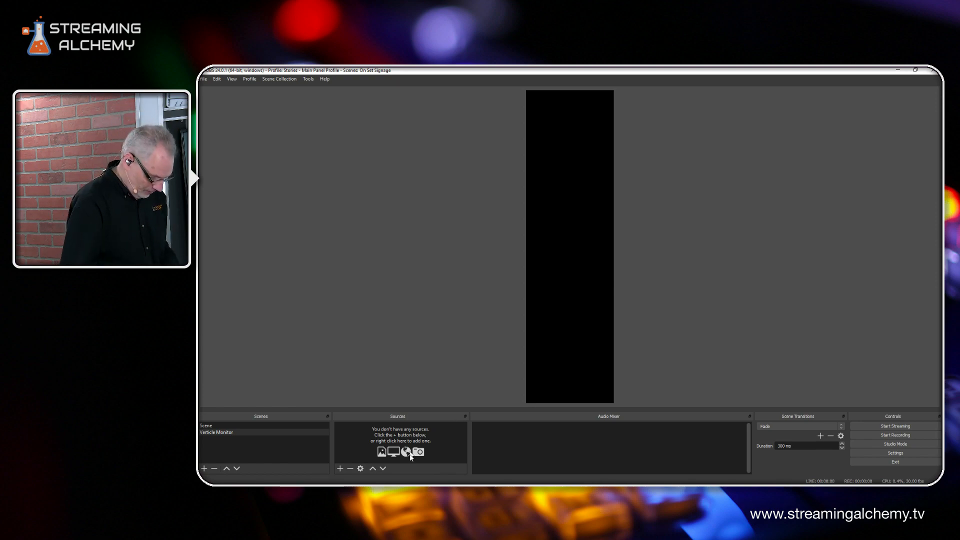
Add a Media Source named 'BackGround' to the scene
{"action": "left_click", "coordinate": [339, 468]}
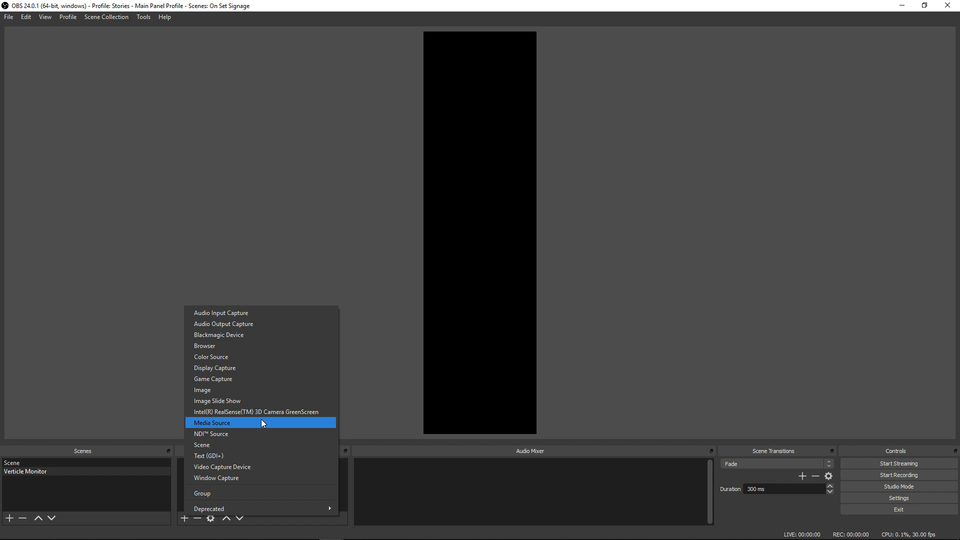
{"action": "left_click", "coordinate": [229, 424]}
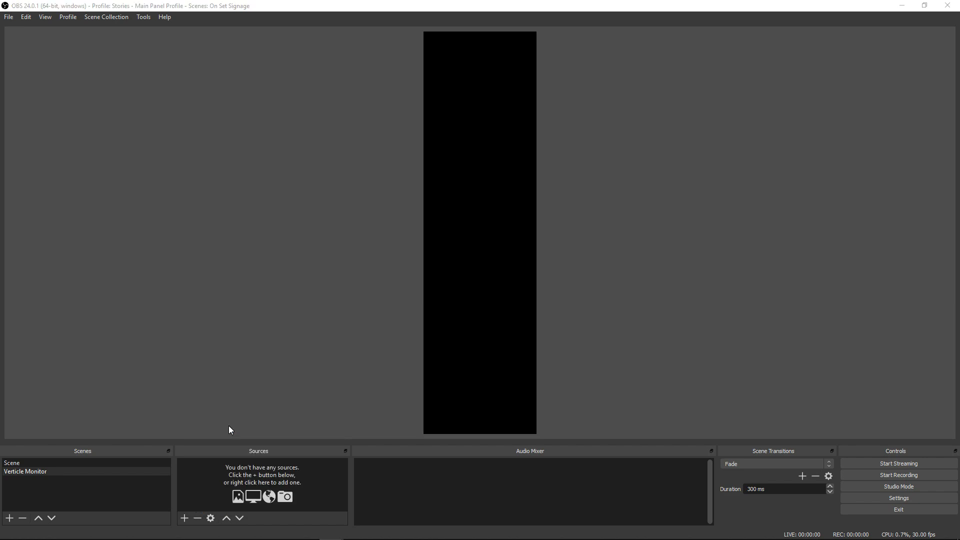
{"action": "left_click_drag", "start_coordinate": [446, 220], "coordinate": [398, 220]}
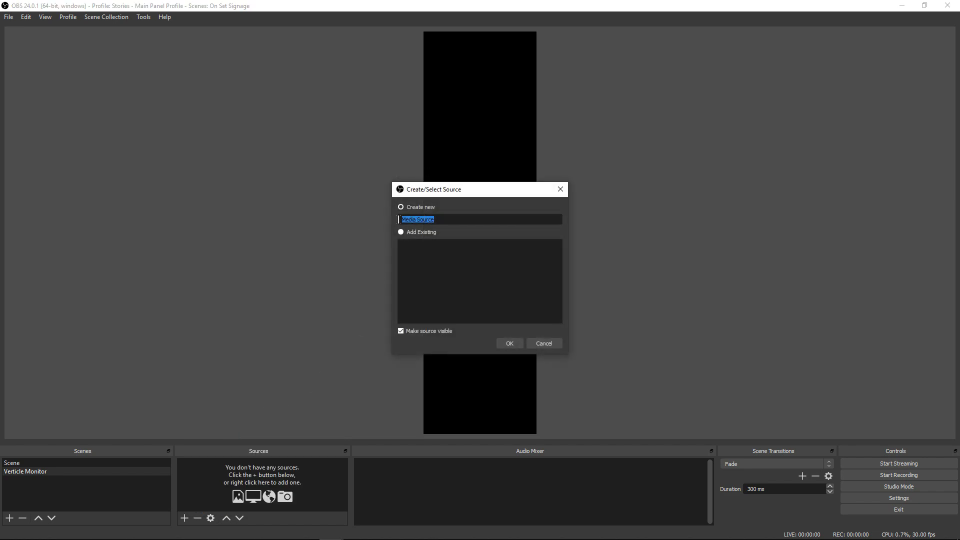
{"action": "type", "text": "BackGround"}
{"action": "left_click", "coordinate": [510, 343]}
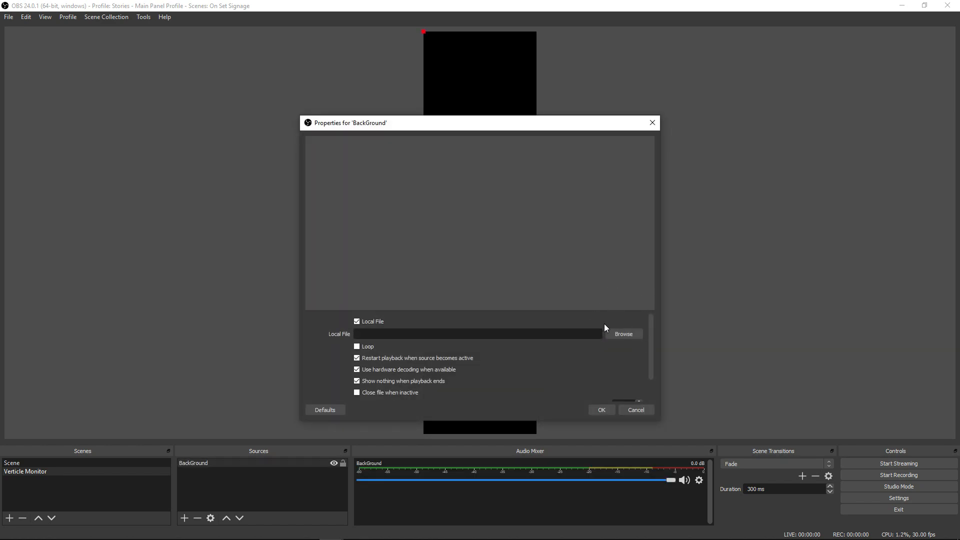
Set BackGround's local file to blue-abstract-futuristic.mov and confirm its properties
{"action": "left_click", "coordinate": [625, 333]}
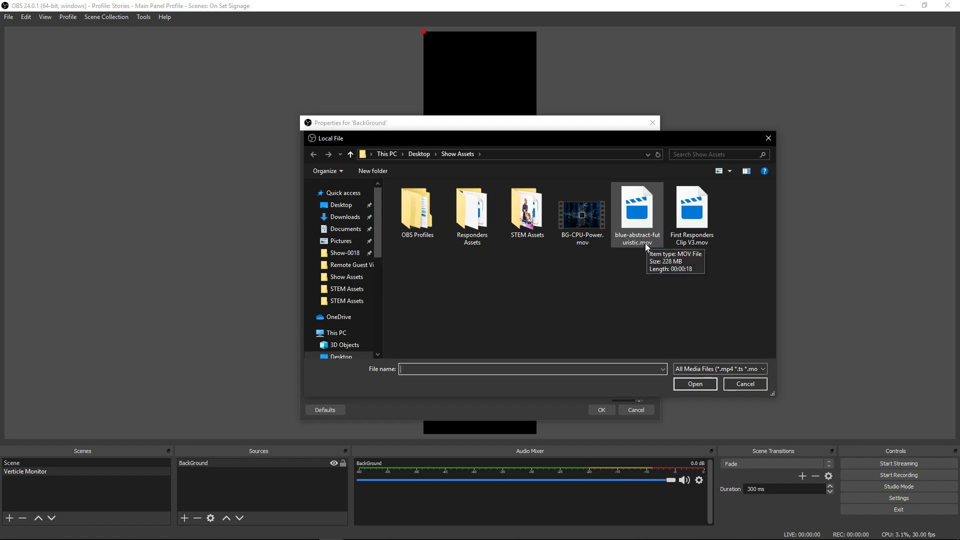
{"action": "left_click", "coordinate": [652, 207]}
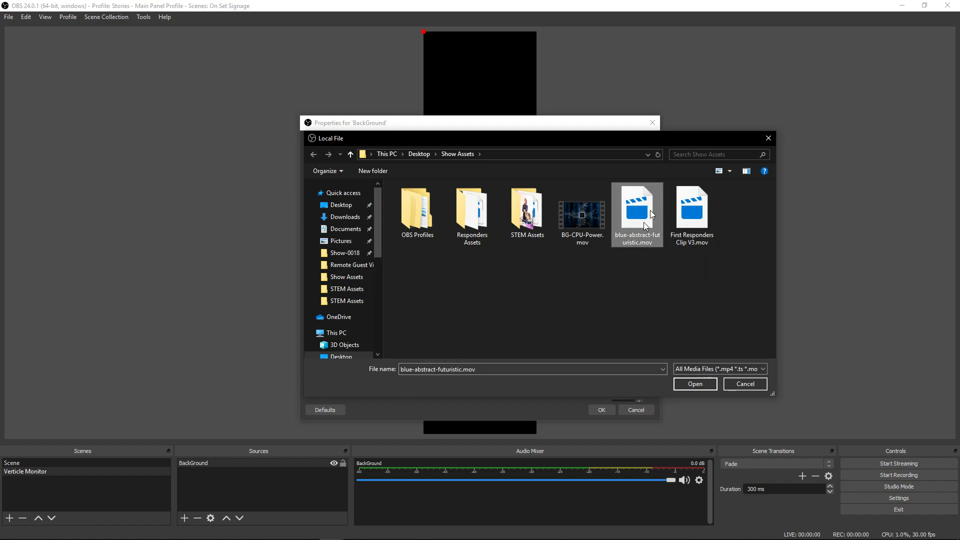
{"action": "left_click", "coordinate": [695, 384]}
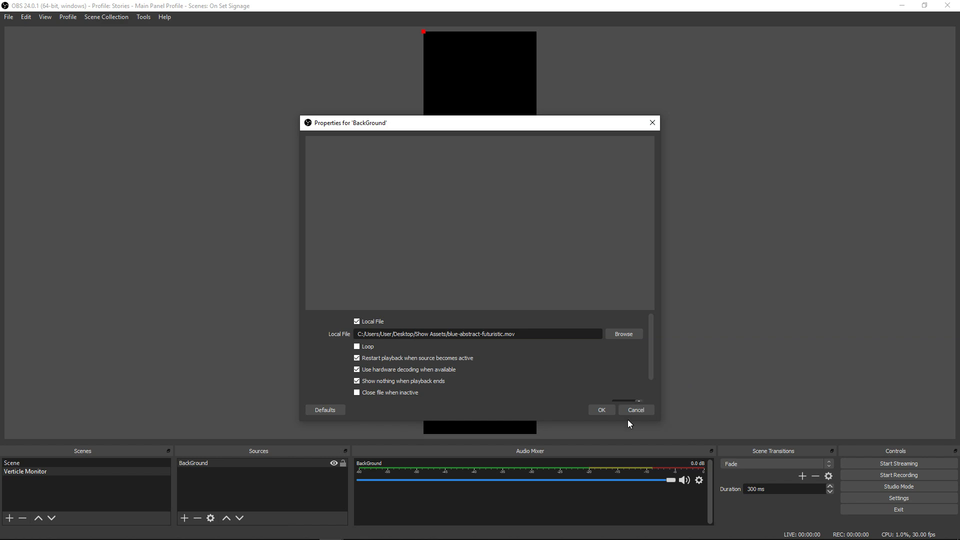
{"action": "left_click", "coordinate": [602, 408]}
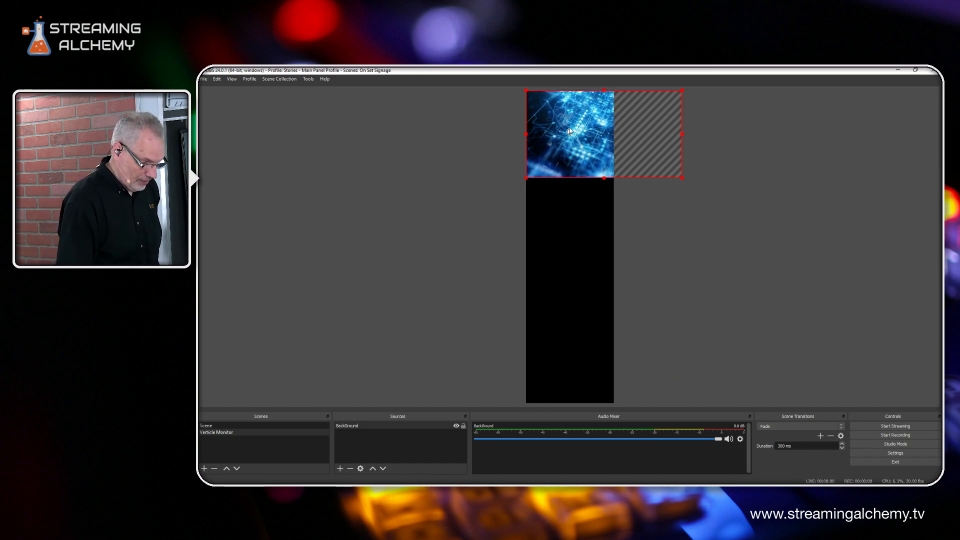
Tick Loop in the BackGround source's properties
{"action": "right_click", "coordinate": [580, 120]}
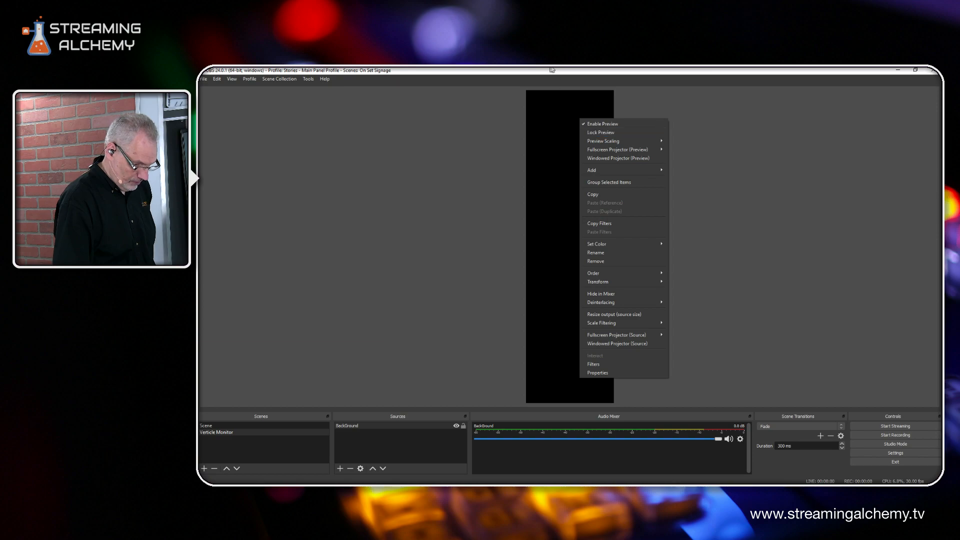
{"action": "double_click", "coordinate": [347, 425]}
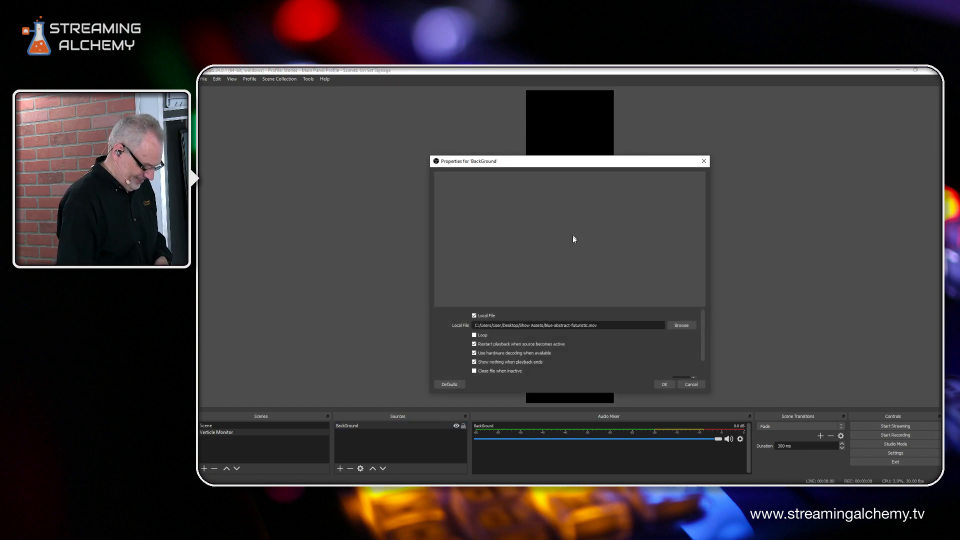
{"action": "left_click", "coordinate": [481, 335]}
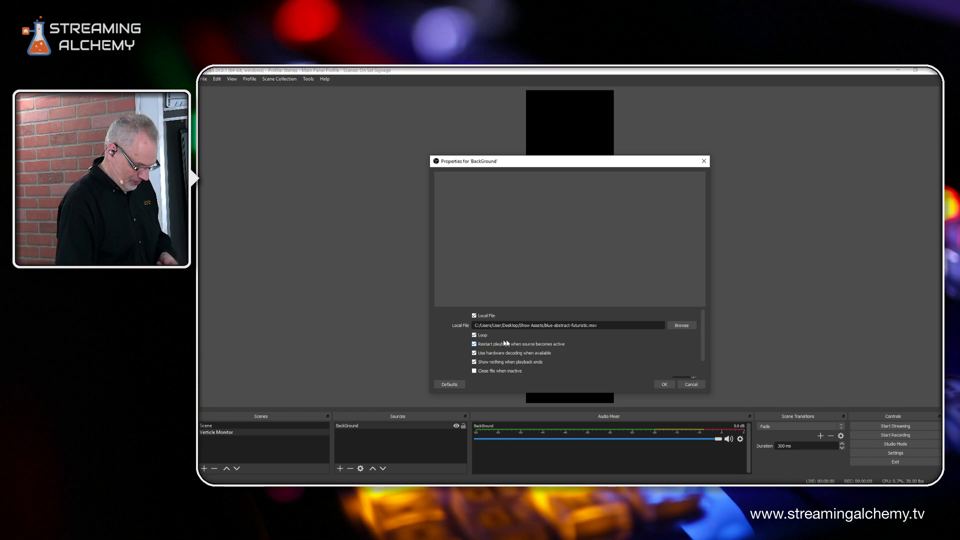
Confirm the loop setting and rotate the BackGround video 90 degrees clockwise
{"action": "left_click", "coordinate": [665, 384]}
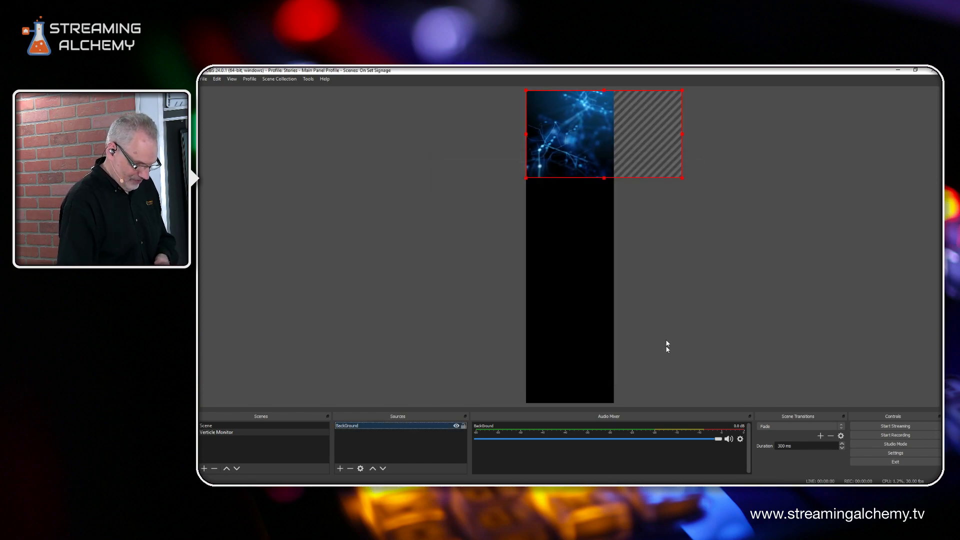
{"action": "right_click", "coordinate": [587, 122]}
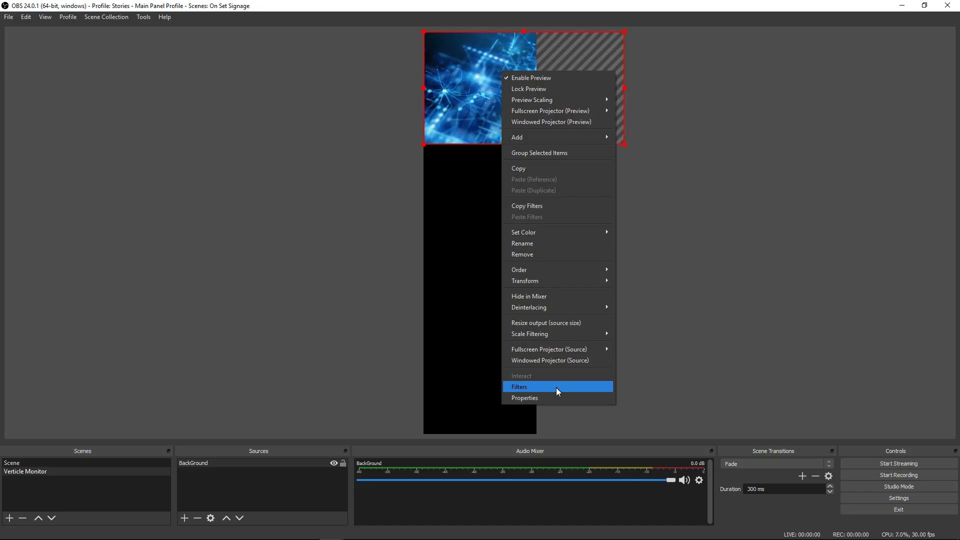
{"action": "left_click", "coordinate": [532, 396]}
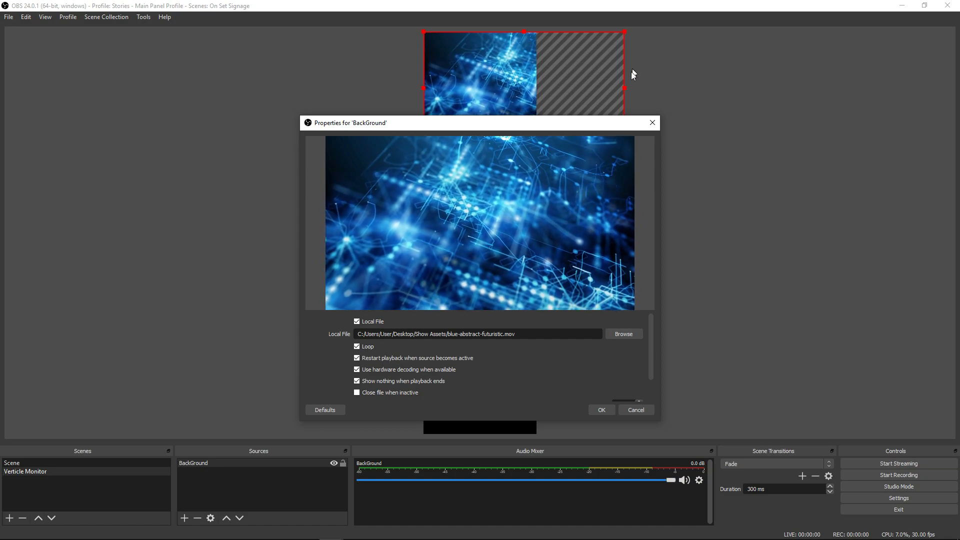
{"action": "left_click", "coordinate": [652, 123]}
{"action": "right_click", "coordinate": [508, 65]}
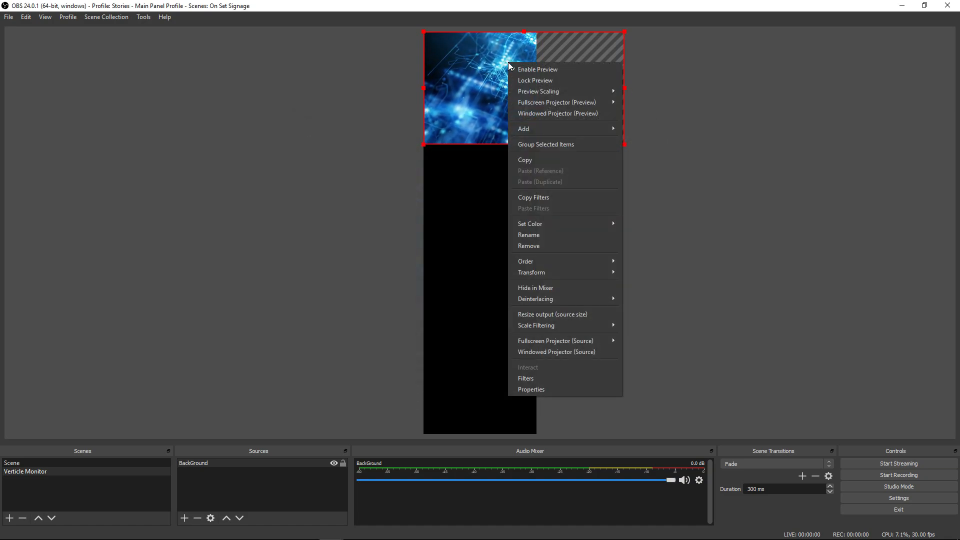
{"action": "mouse_move", "coordinate": [585, 275]}
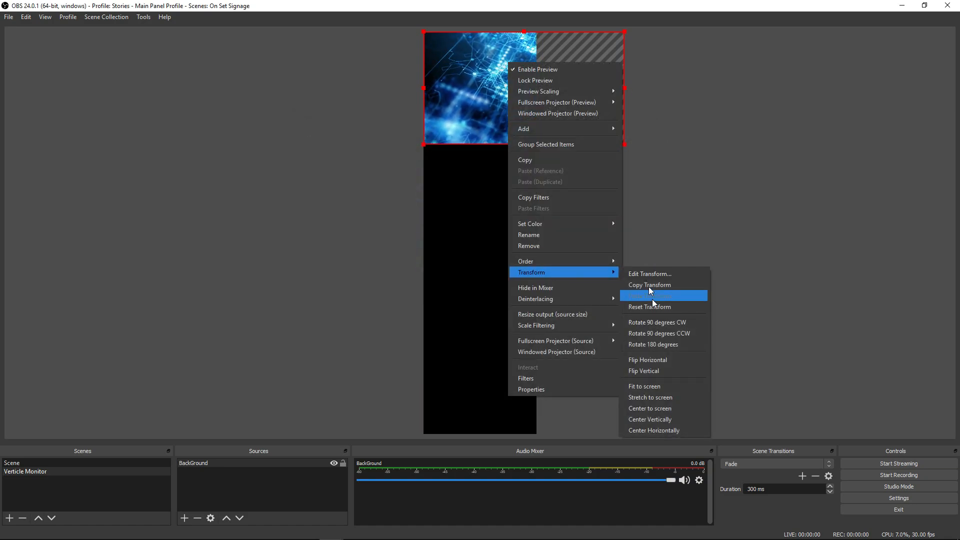
{"action": "left_click", "coordinate": [658, 322]}
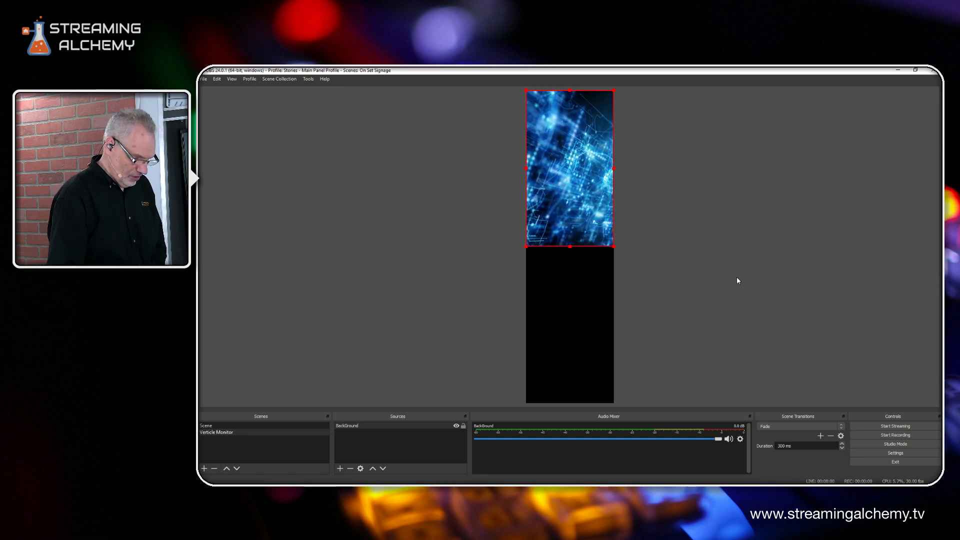
Stretch the rotated BackGround video down to the canvas's bottom edge
{"action": "left_click_drag", "start_coordinate": [568, 246], "coordinate": [556, 402]}
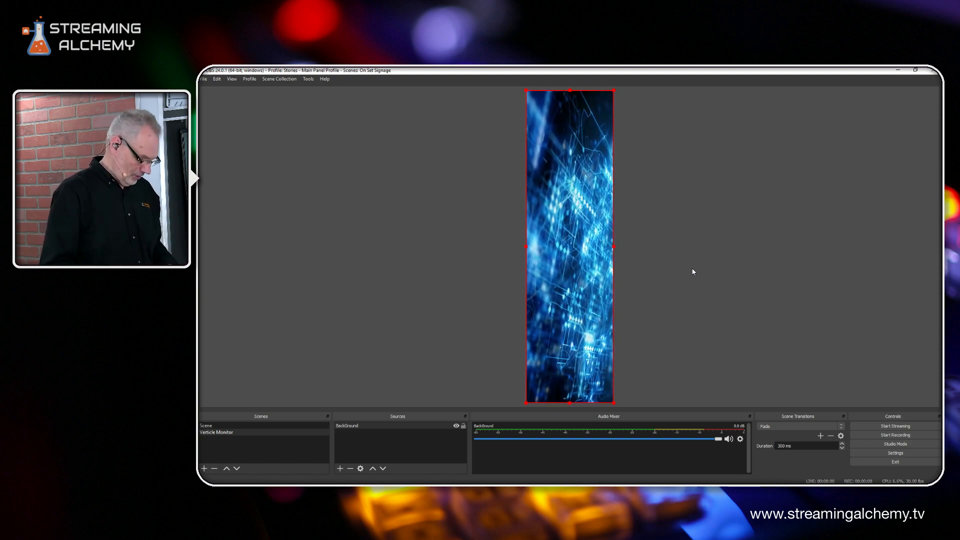
Add an Image source named 'Globe' to the scene
{"action": "left_click", "coordinate": [341, 468]}
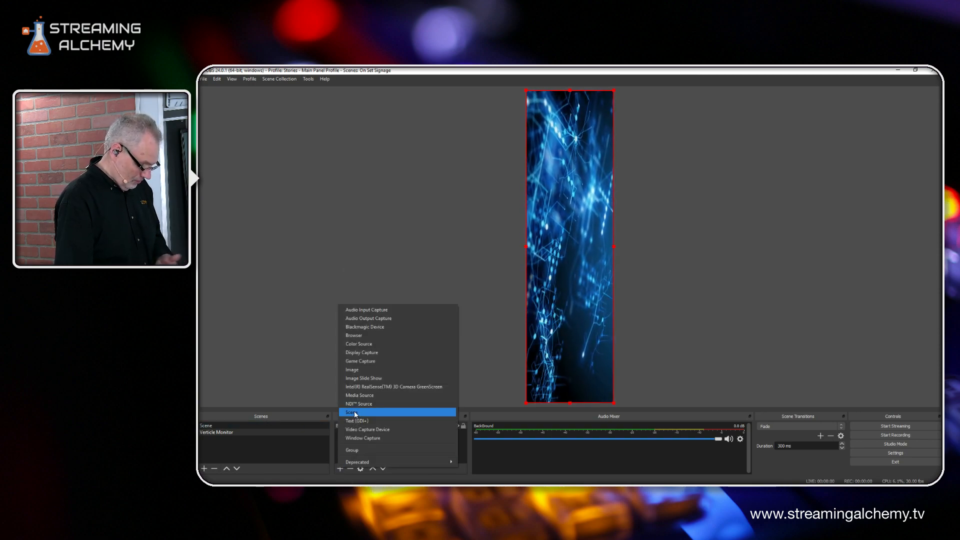
{"action": "left_click", "coordinate": [358, 370]}
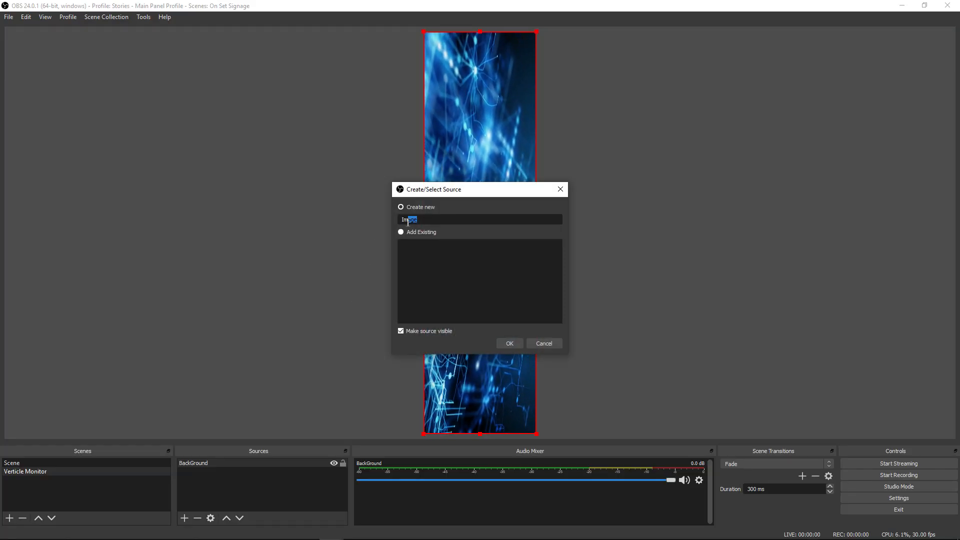
{"action": "type", "text": "Globe"}
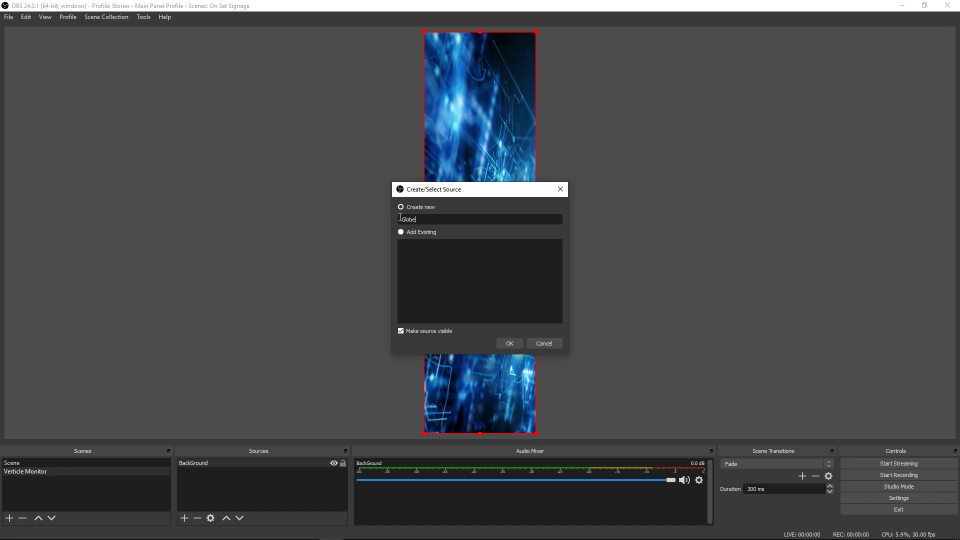
{"action": "key", "text": "Return"}
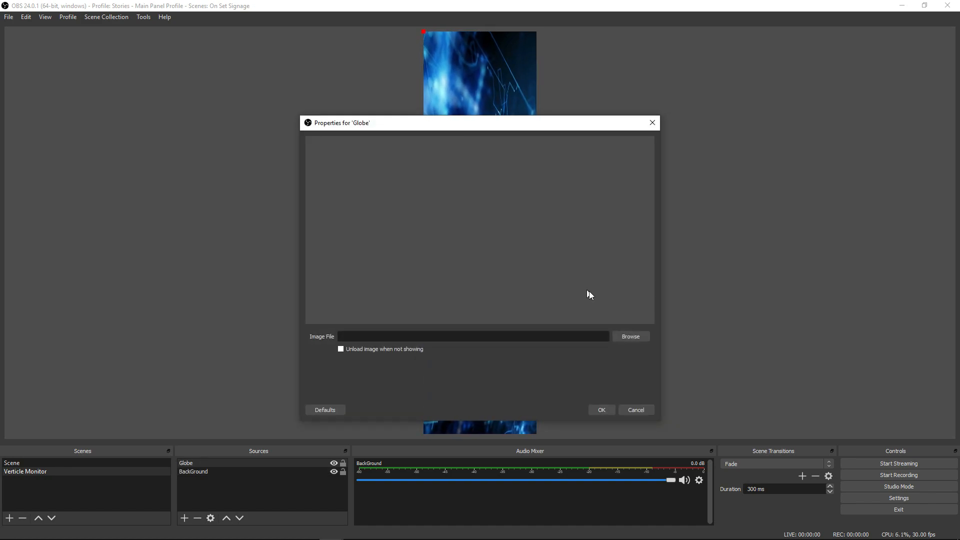
Set the Globe image file to Intranet.png and confirm its properties
{"action": "left_click", "coordinate": [631, 337]}
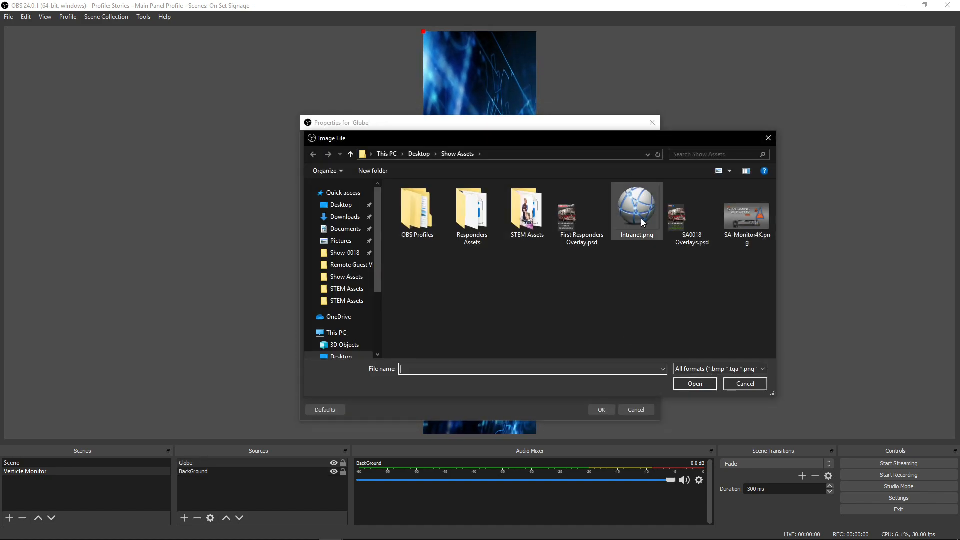
{"action": "left_click", "coordinate": [637, 210]}
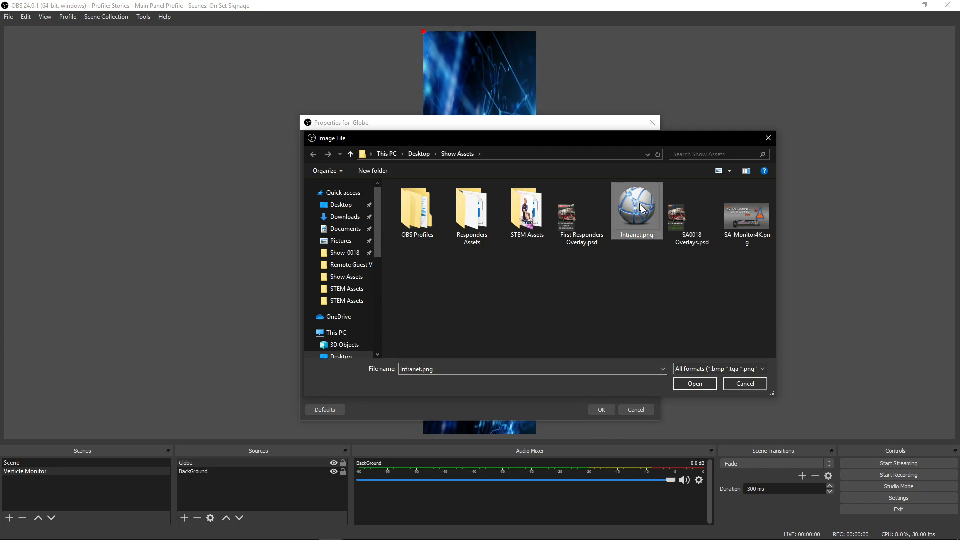
{"action": "left_click", "coordinate": [694, 382]}
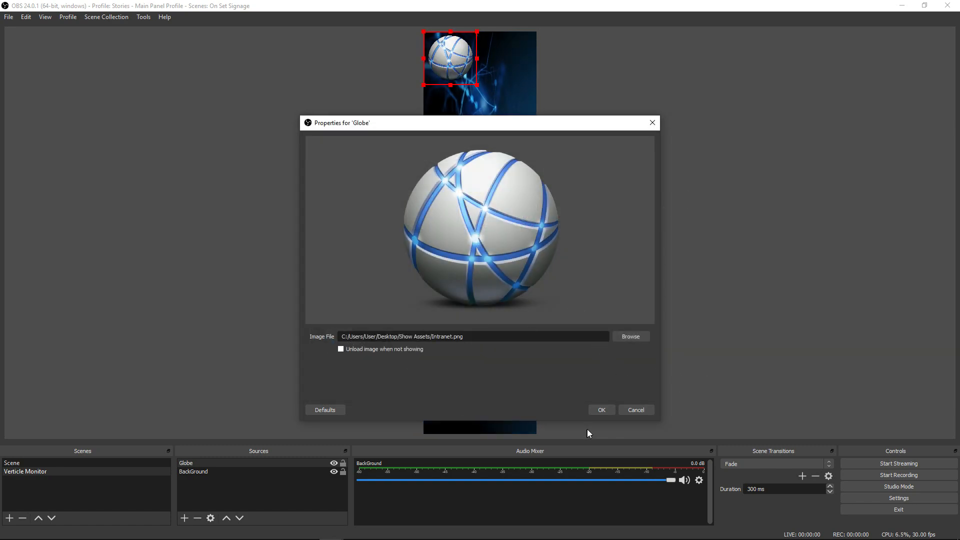
{"action": "left_click", "coordinate": [601, 410]}
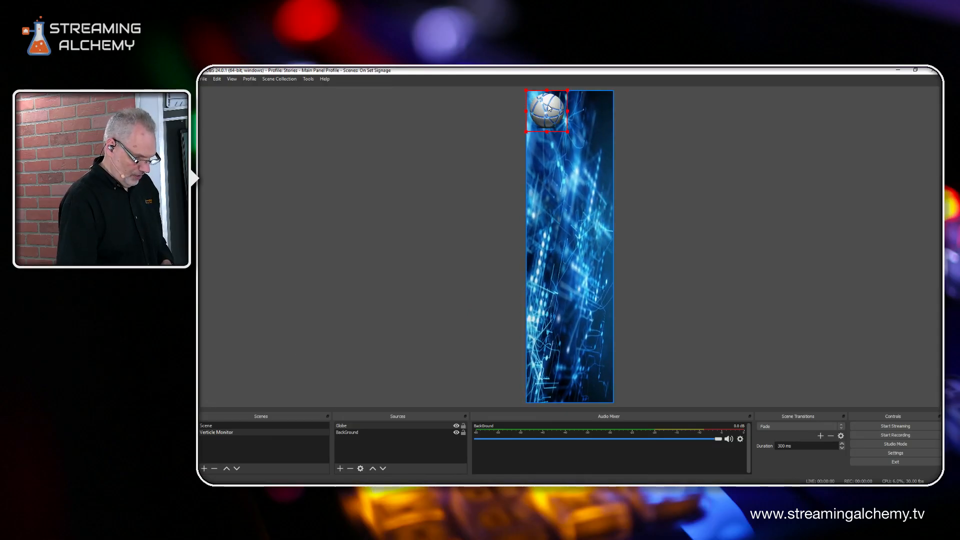
Move the Globe image to mid-canvas, enlarge it and nudge it slightly lower
{"action": "left_click_drag", "start_coordinate": [550, 107], "coordinate": [610, 227]}
{"action": "left_click_drag", "start_coordinate": [540, 224], "coordinate": [527, 236]}
{"action": "left_click_drag", "start_coordinate": [559, 180], "coordinate": [560, 203]}
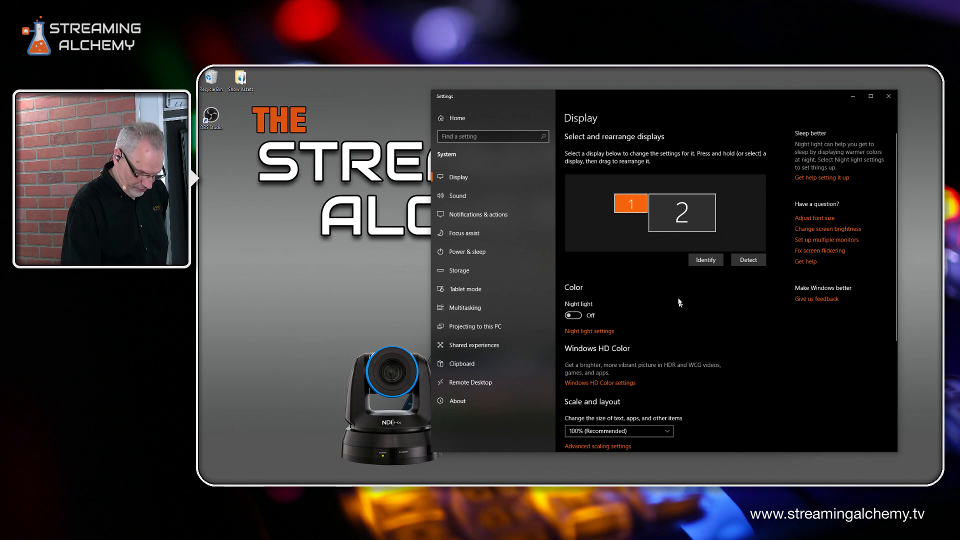
Scroll down the Display page to the Orientation dropdown and expand it
{"action": "scroll", "coordinate": [684, 305], "scroll_direction": "down", "scroll_amount": 5}
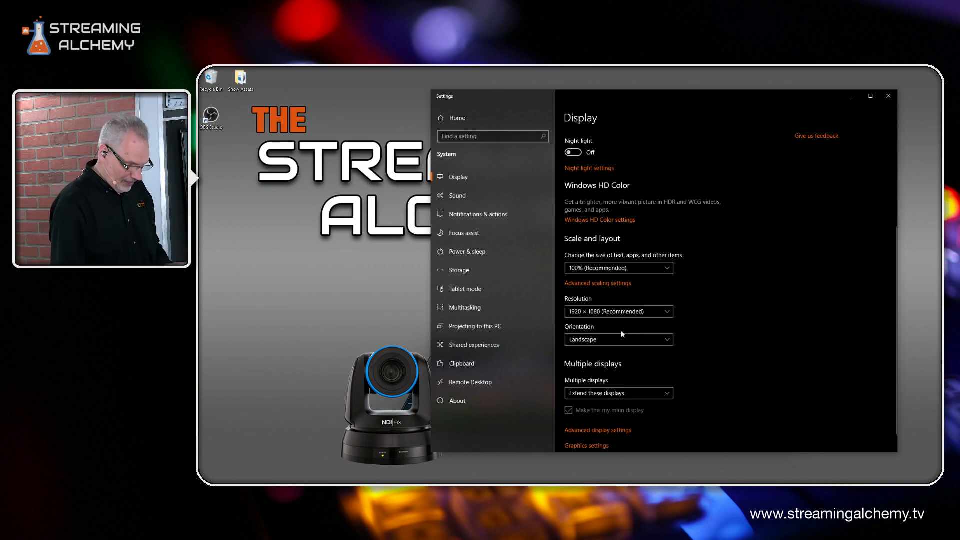
{"action": "left_click", "coordinate": [667, 341]}
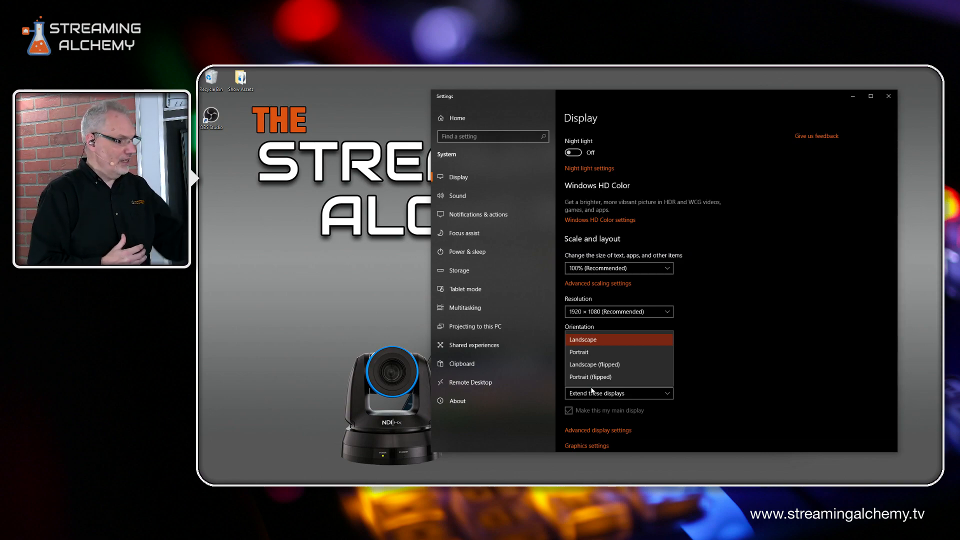
Keep Landscape orientation and place display 1 left of display 2, tops aligned
{"action": "left_click", "coordinate": [769, 241]}
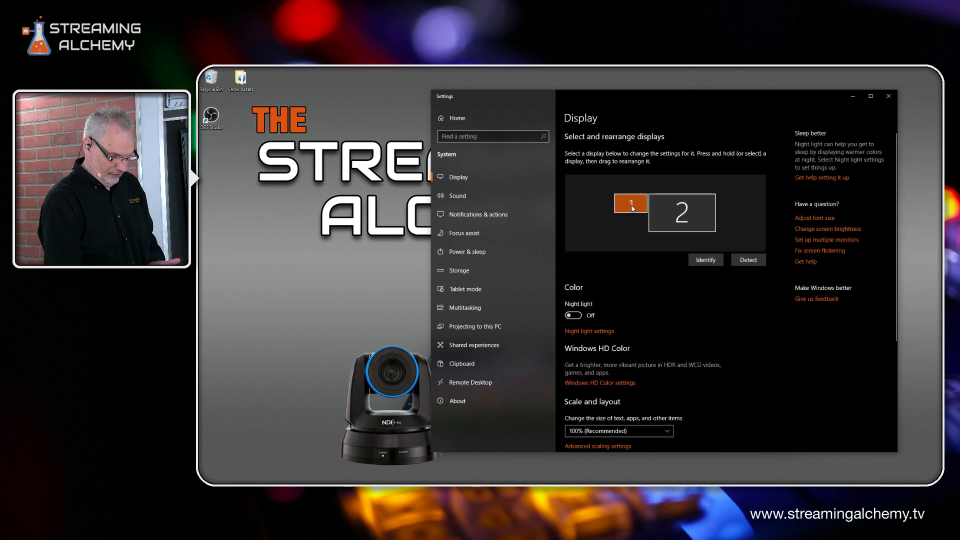
{"action": "mouse_move", "coordinate": [632, 208]}
{"action": "left_mouse_down"}
{"action": "mouse_move", "coordinate": [661, 182]}
{"action": "mouse_move", "coordinate": [662, 194]}
{"action": "mouse_move", "coordinate": [628, 202]}
{"action": "mouse_move", "coordinate": [629, 213]}
{"action": "left_mouse_up"}
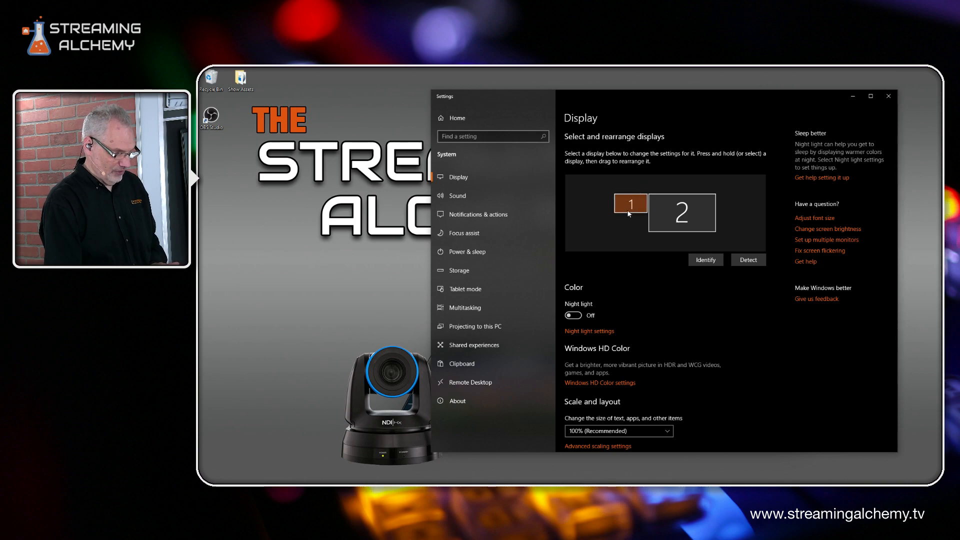